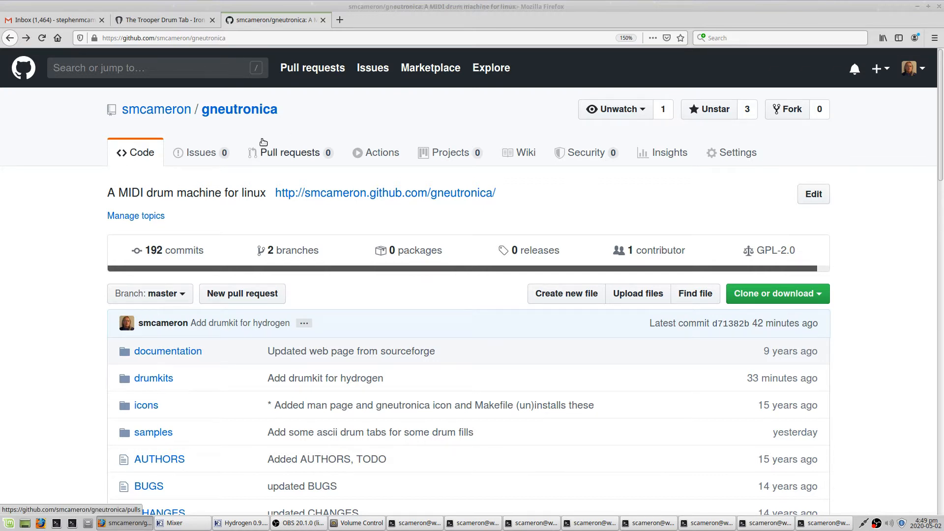
- Build gneutronica from source in the terminal with make
key("alt+Tab")
type("make")
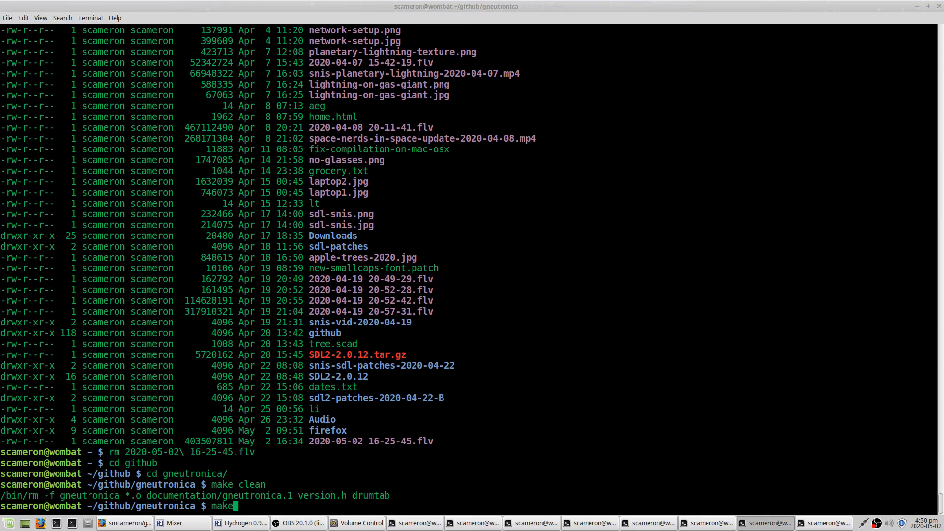
key("Return")
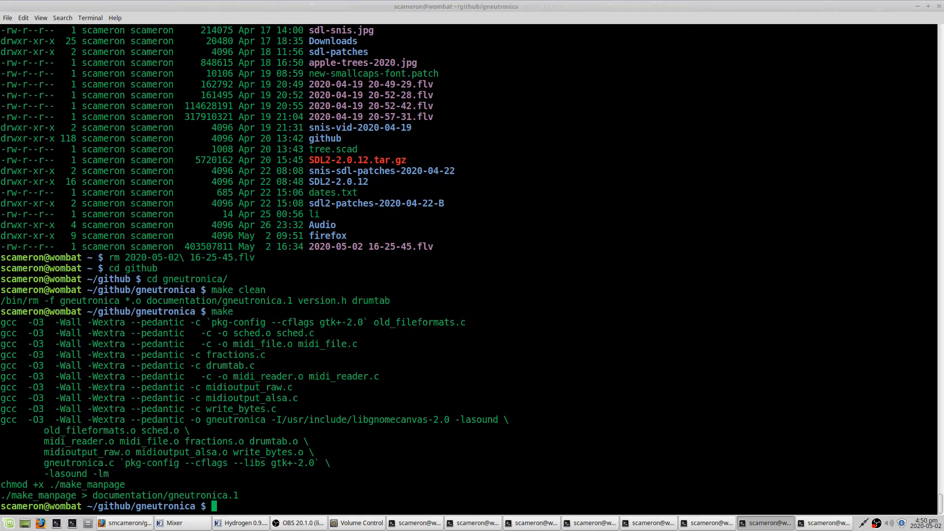
- Look over the Hydrogen pattern editor's instruments and resolution options
key("alt+Tab")
key("alt+Tab")
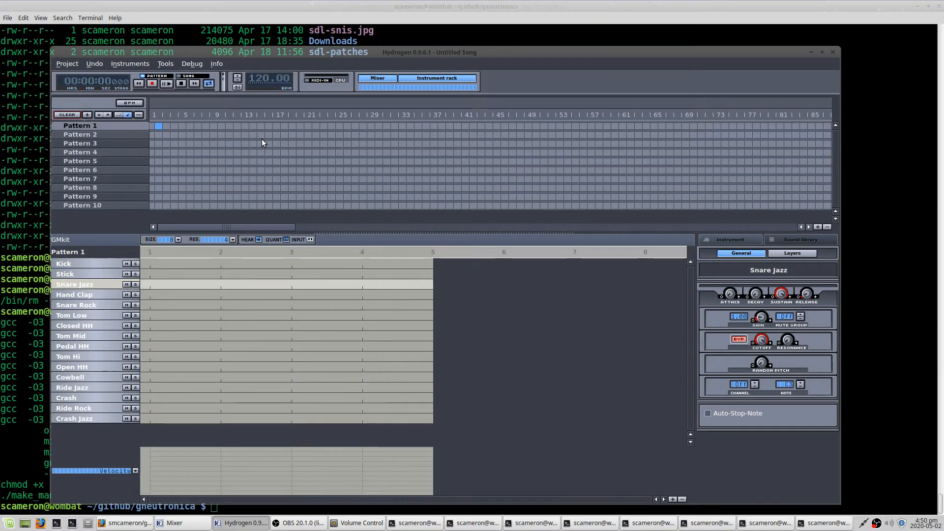
left_click(78, 264)
left_click(76, 275)
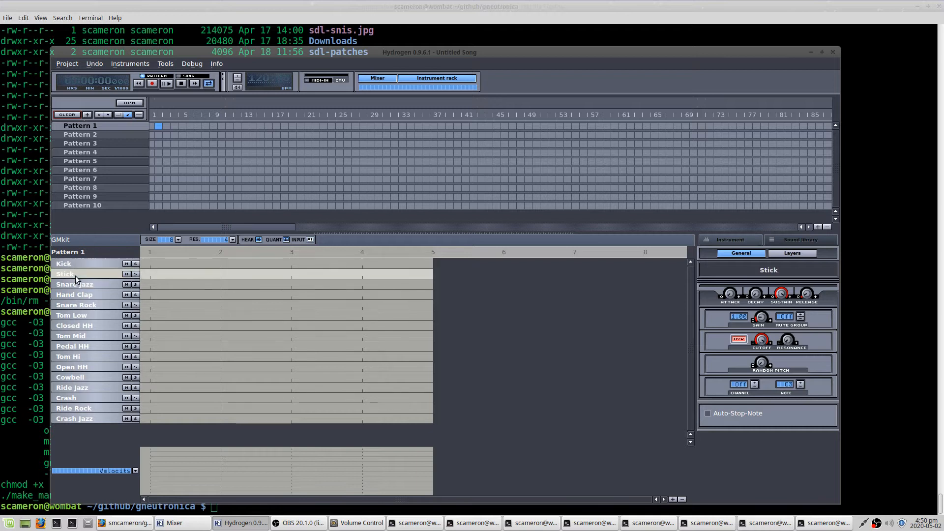
left_click(232, 240)
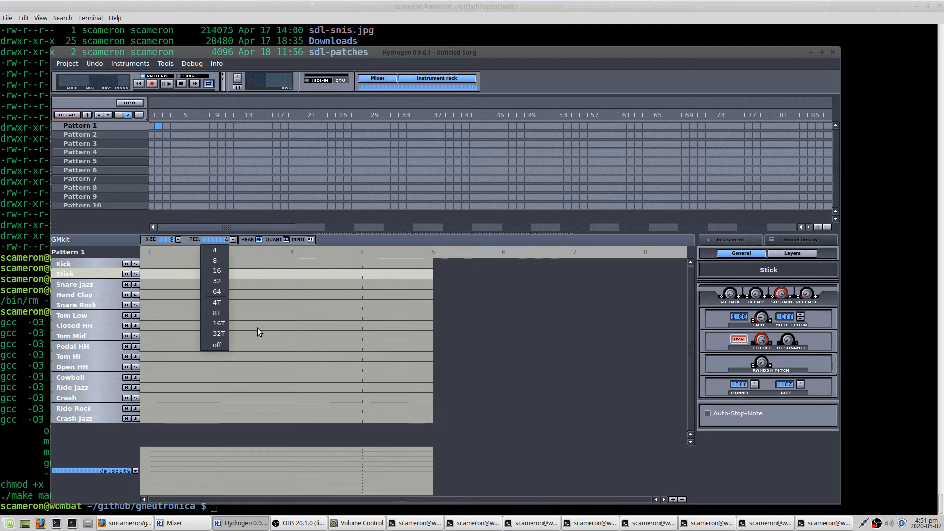
key("alt+Tab")
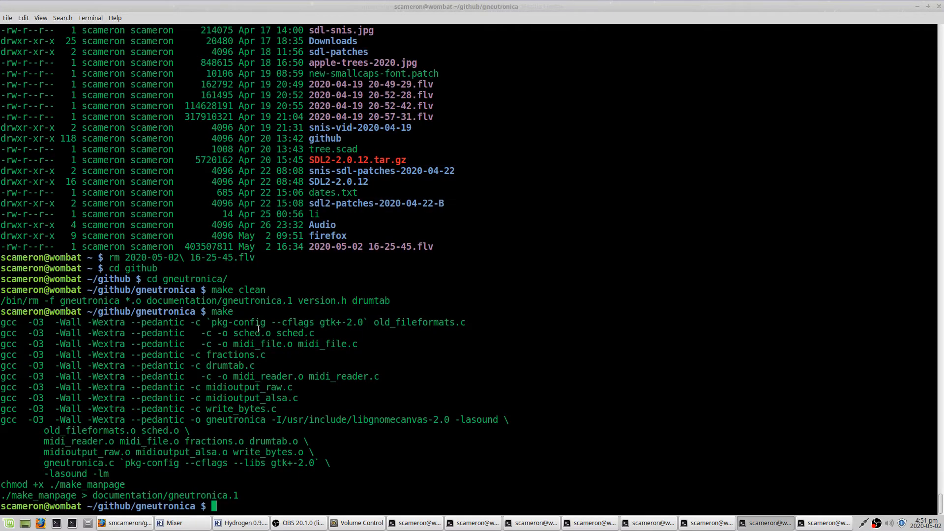
- Launch ./gneutronica with the drumkits/hydrogen.dk drum kit
type("./gneutronica")
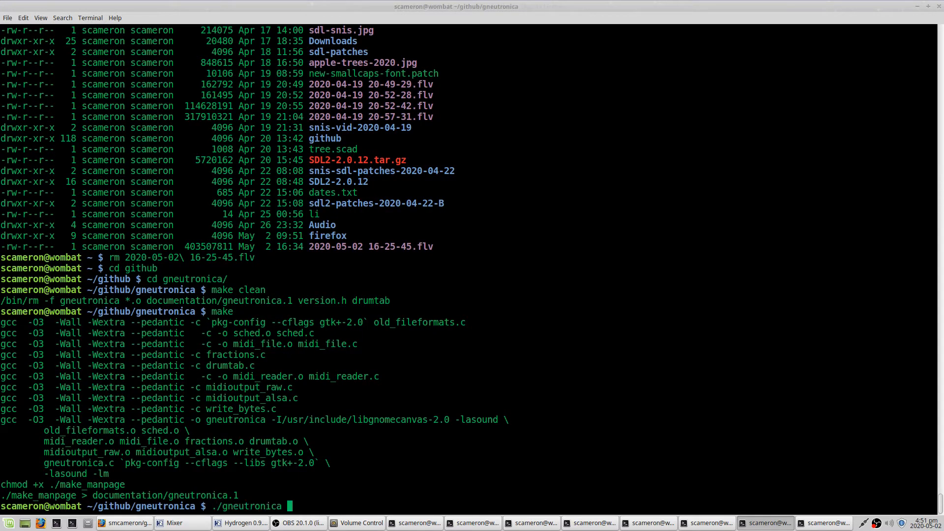
type(" -k drumkits/hydrogen.dk")
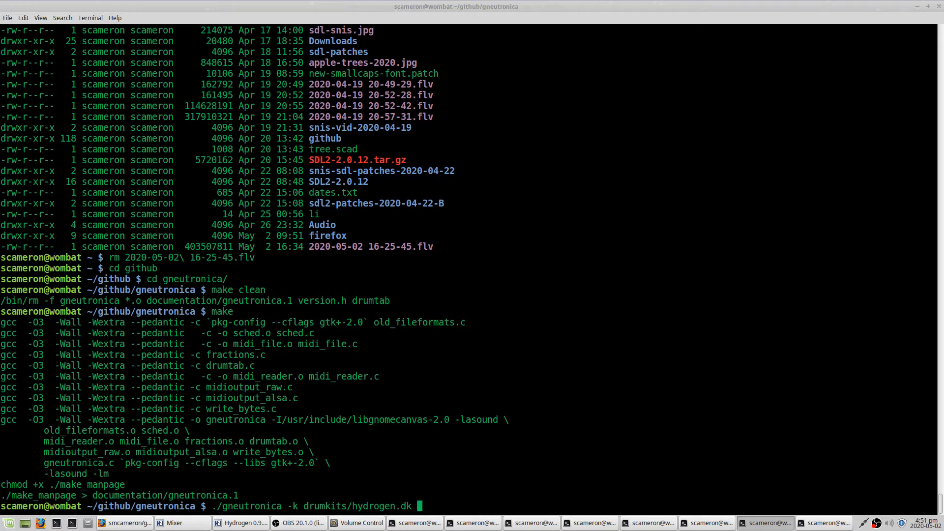
key("Return")
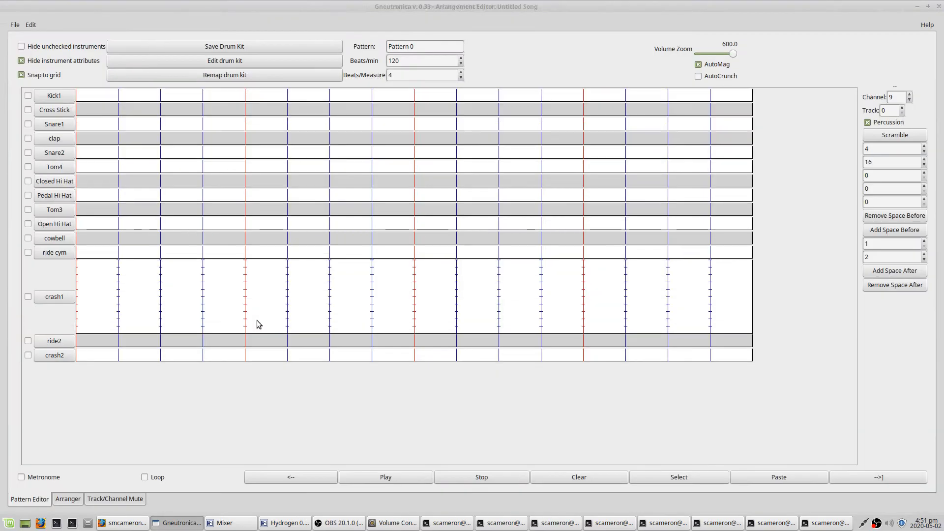
- Switch to another terminal and list the ALSA MIDI clients with aconnect -l
key("alt+Tab")
key("alt+Tab")
key("alt+Tab")
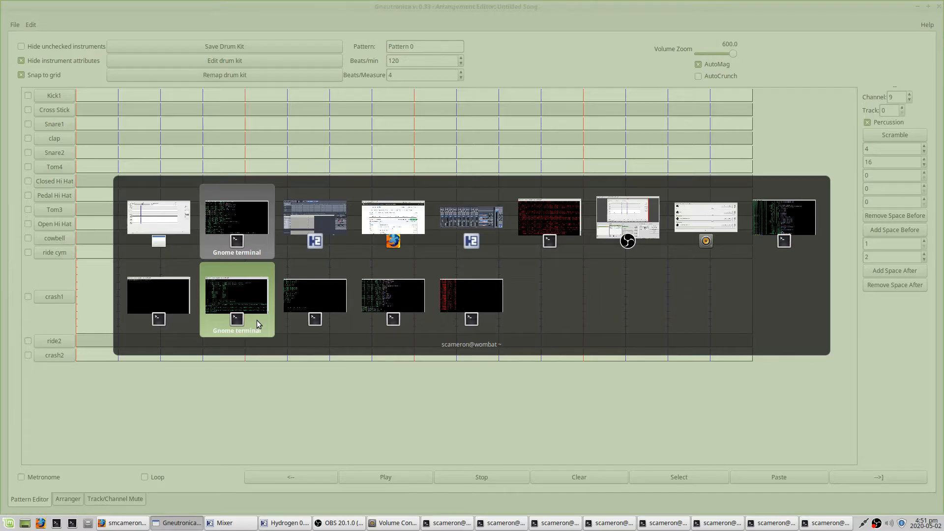
key("alt+Tab")
key("alt+Tab")
key("alt+Tab")
key("alt+Tab")
key("alt+Tab")
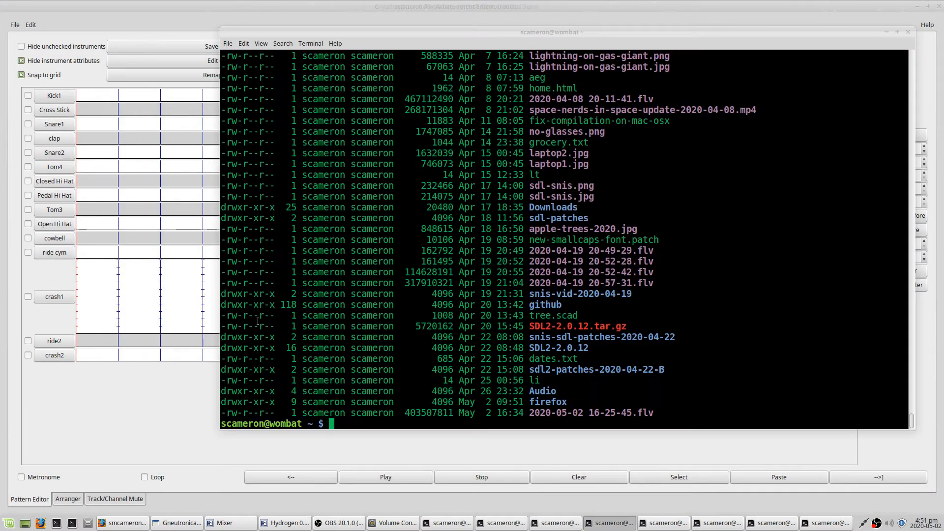
type("aconnect -l")
key("Return")
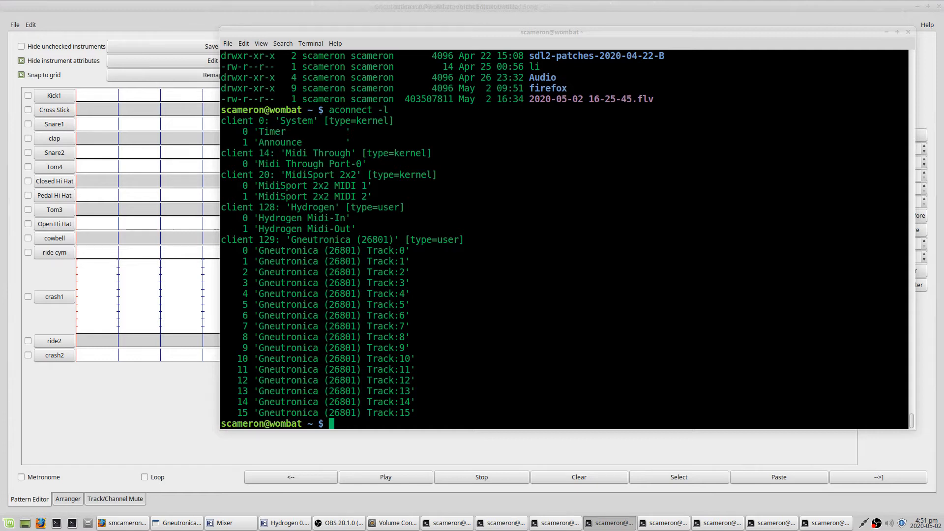
- Connect Gneutronica port 129:0 to Hydrogen's MIDI input 128:0 with aconnect
type("acconnec")
key("BackSpace")
key("BackSpace")
key("BackSpace")
key("BackSpace")
key("BackSpace")
key("BackSpace")
type("onnect 129:0")
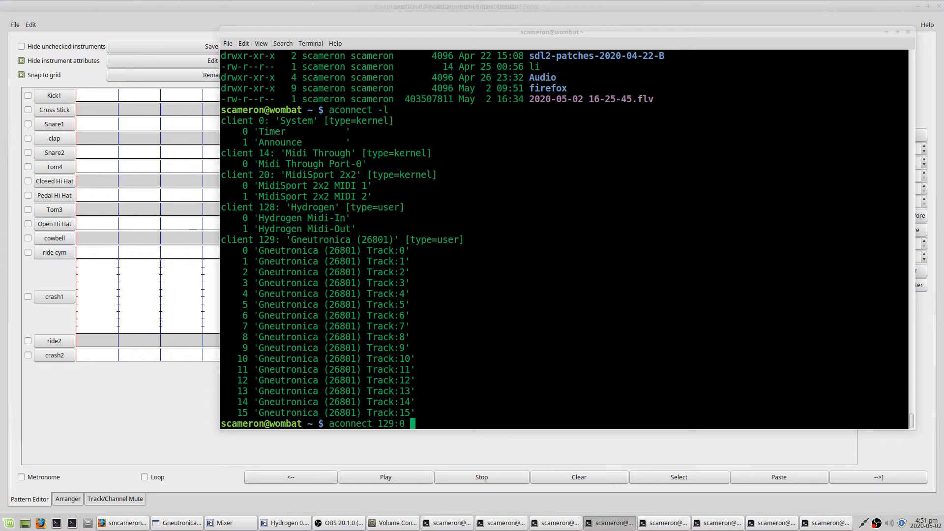
type(" 128:0")
key("Return")
- List the MIDI connections again to check the Gneutronica to Hydrogen link
key("Up")
key("Up")
key("Return")
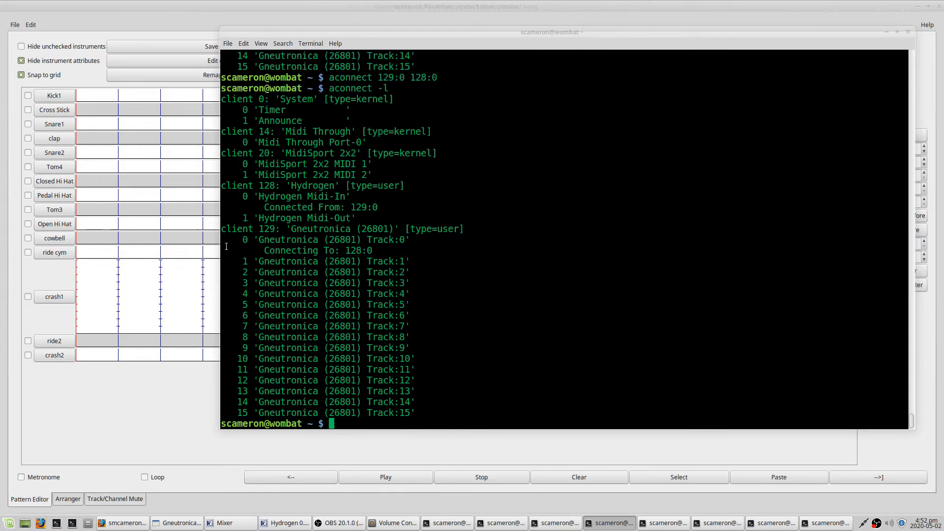
left_click_drag(222, 230, 392, 255)
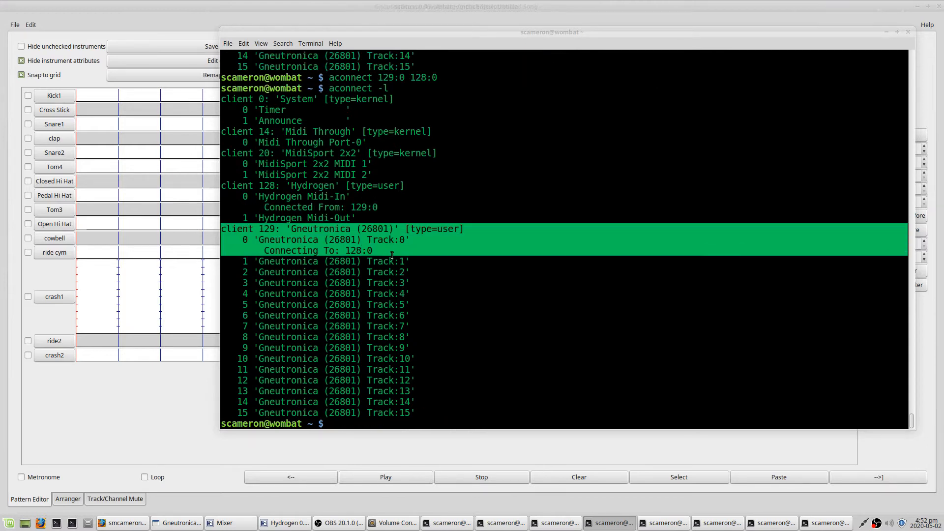
left_click(137, 389)
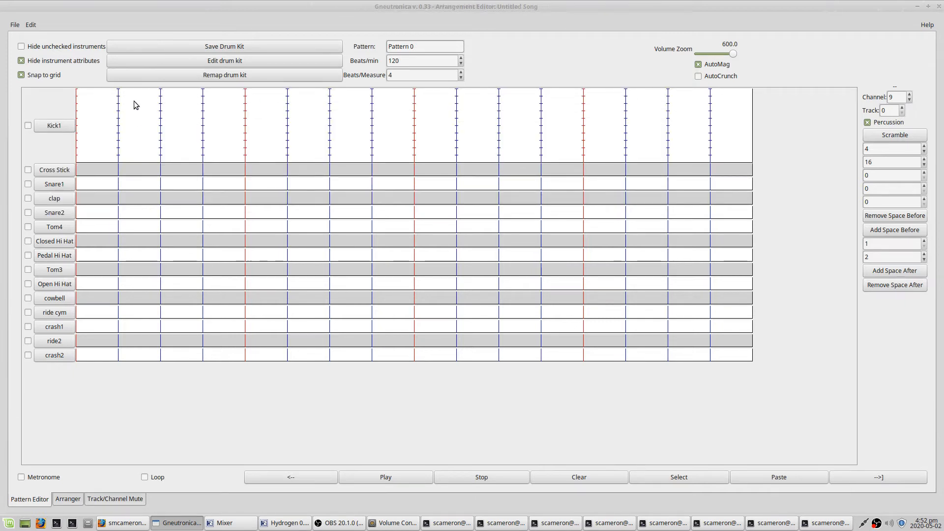
- Enter a basic beat in the pattern: kick on beats 1 and 3, snare on beats 2 and 4
left_click(79, 97)
mouse_move(414, 98)
left_mouse_down()
mouse_move(413, 156)
mouse_move(414, 96)
left_mouse_up()
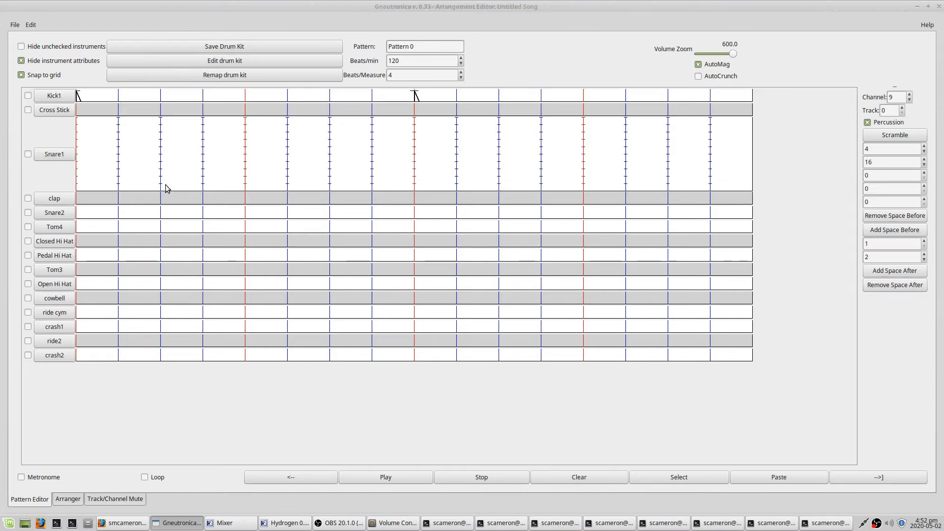
left_click(246, 131)
left_click(585, 132)
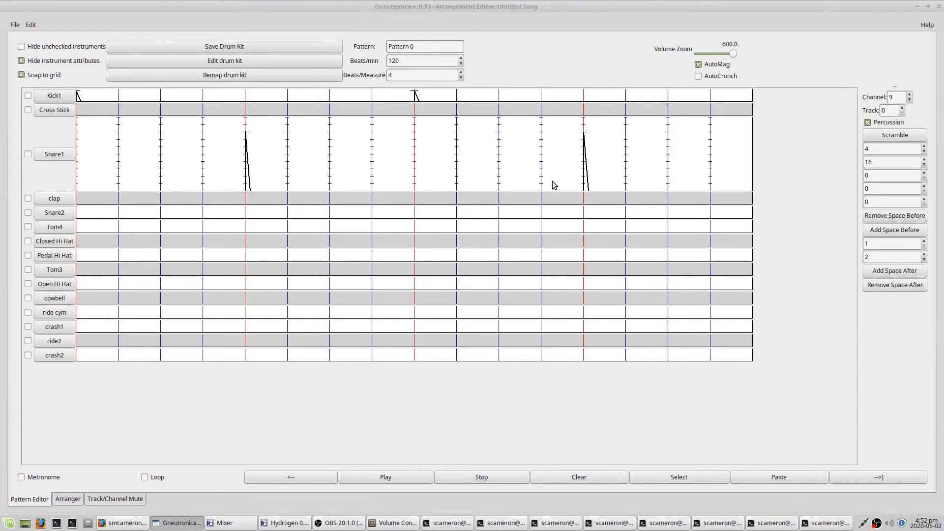
left_click(245, 157)
left_click(246, 127)
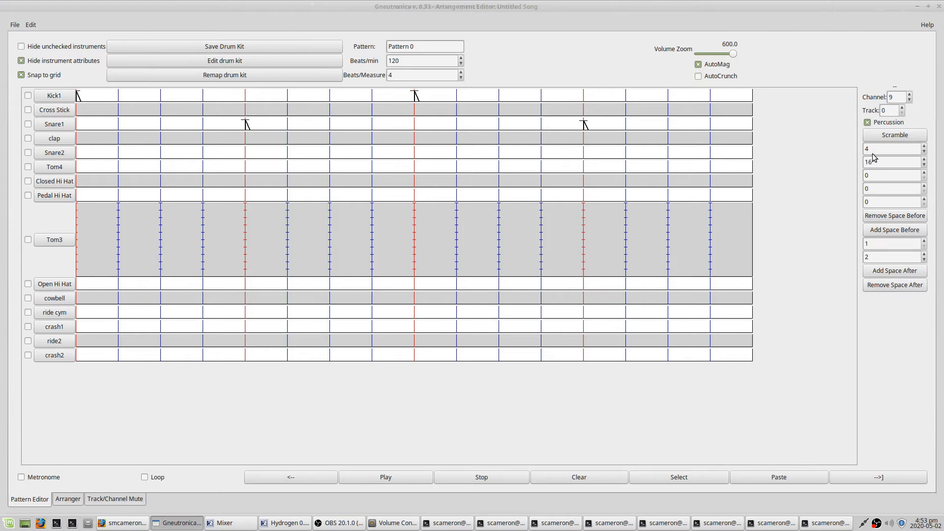
- Try other measure division values with the beat division spinners
left_click(925, 147)
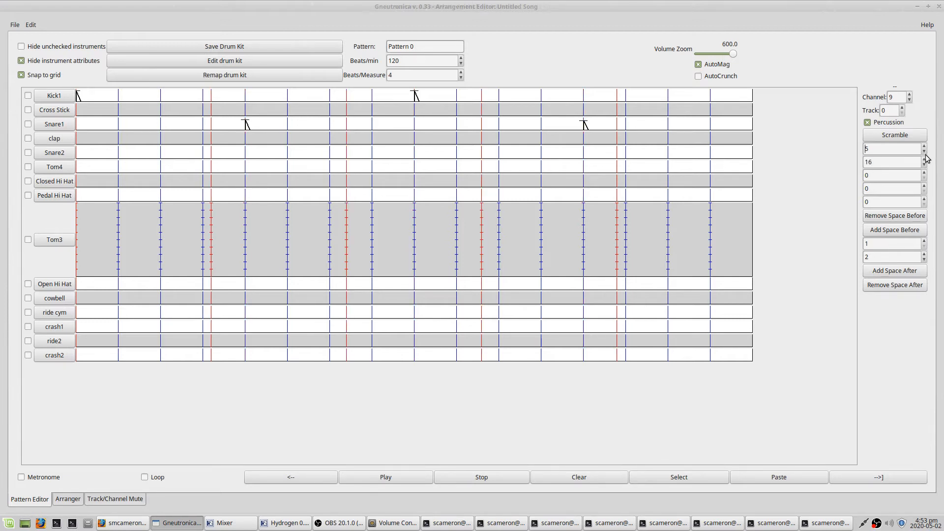
left_click(925, 159)
left_click(925, 159)
left_click(925, 160)
left_click(925, 160)
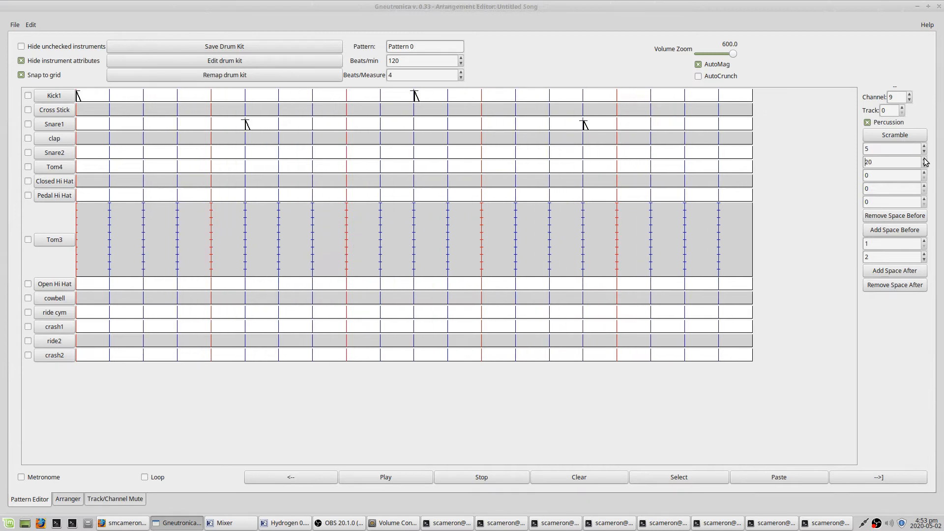
left_click(925, 147)
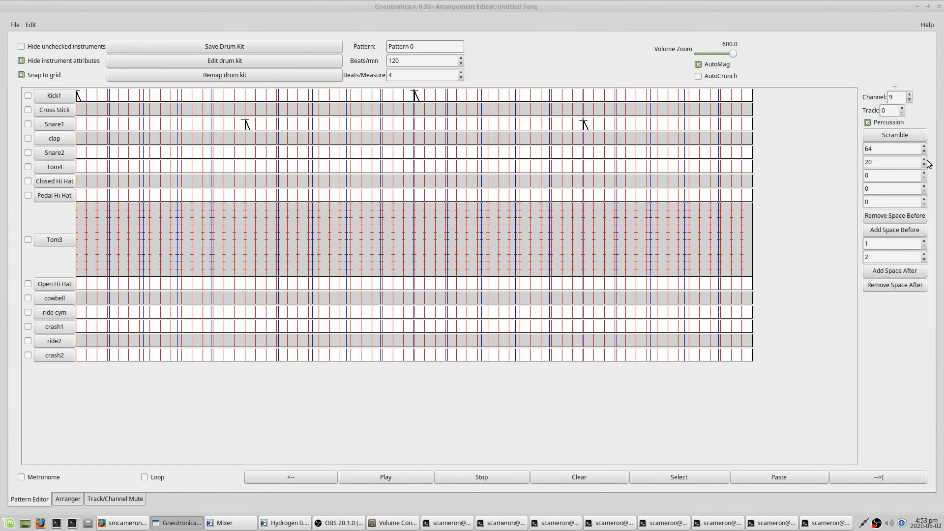
left_click(924, 160)
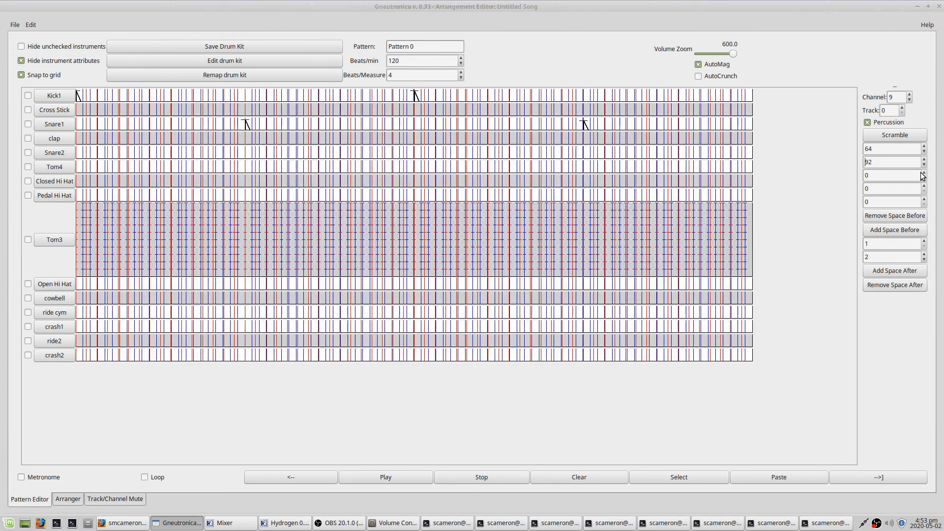
left_click(925, 165)
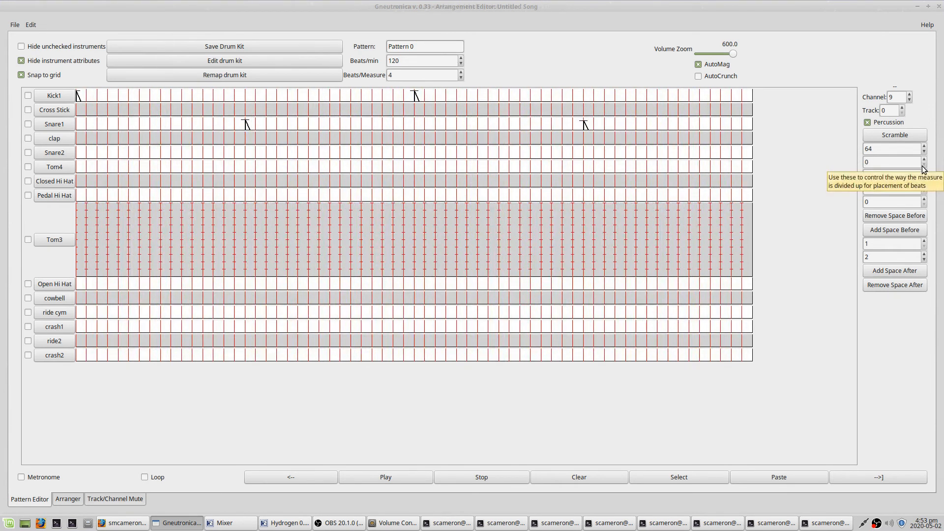
left_click(925, 160)
left_click(924, 160)
left_click(924, 151)
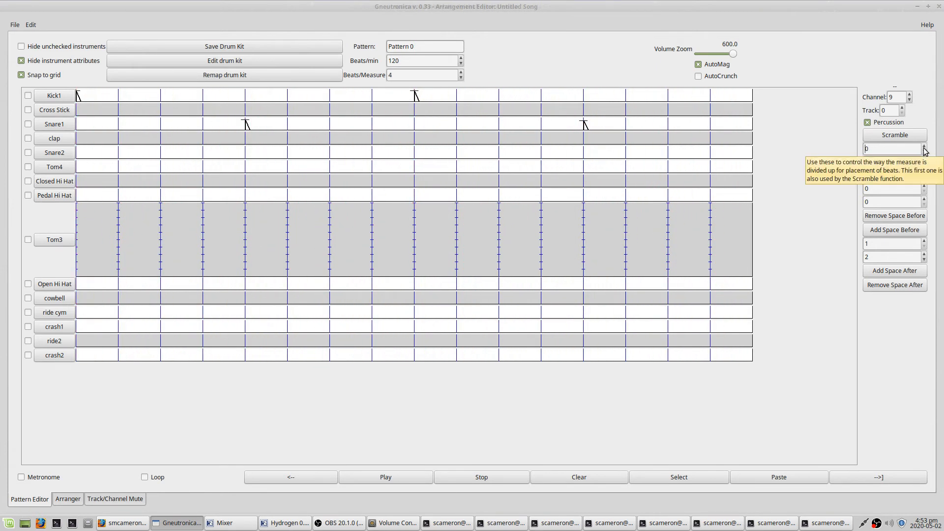
left_click(924, 146)
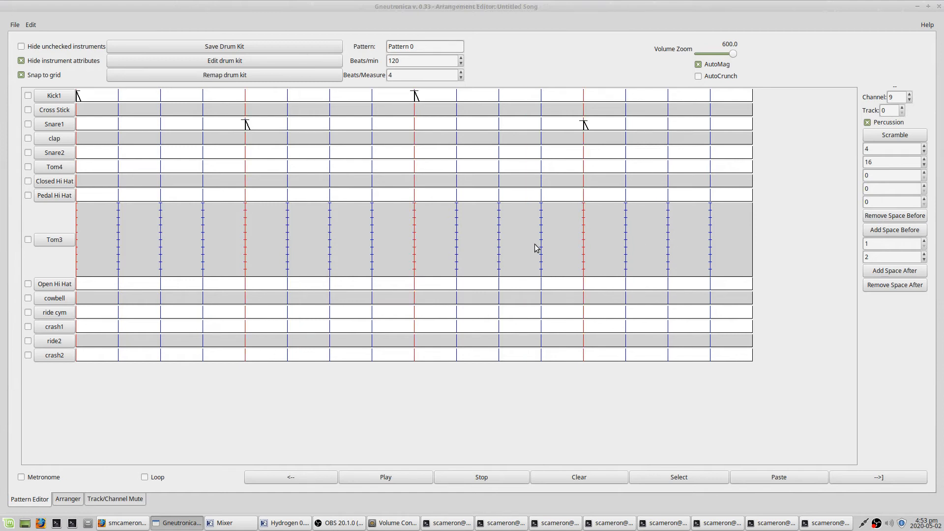
- Add an unsnapped snare note just before beat 4, switching snap to grid off for it
left_click(21, 75)
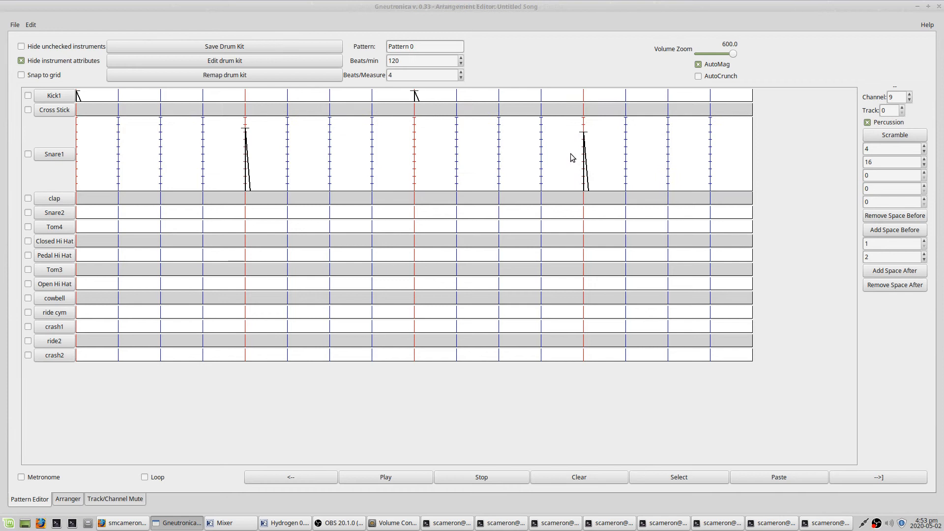
left_click(581, 150)
left_click(21, 75)
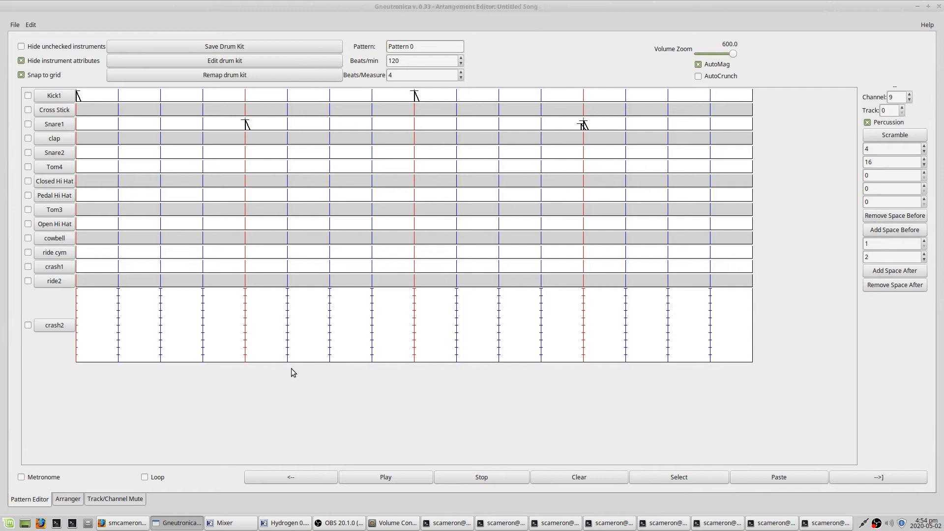
- Place the pattern in the first four measures of the arrangement
left_click(69, 500)
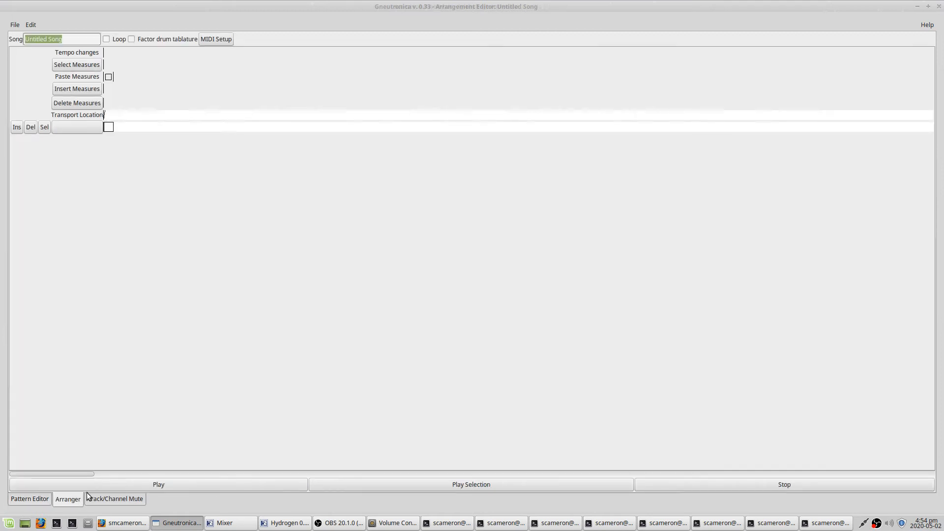
left_click(108, 127)
left_click(118, 127)
left_click(128, 127)
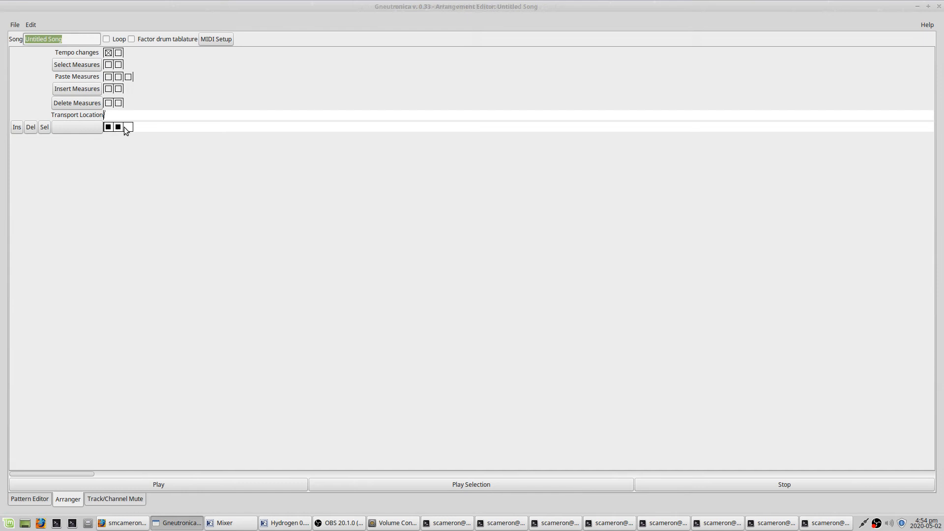
left_click(138, 128)
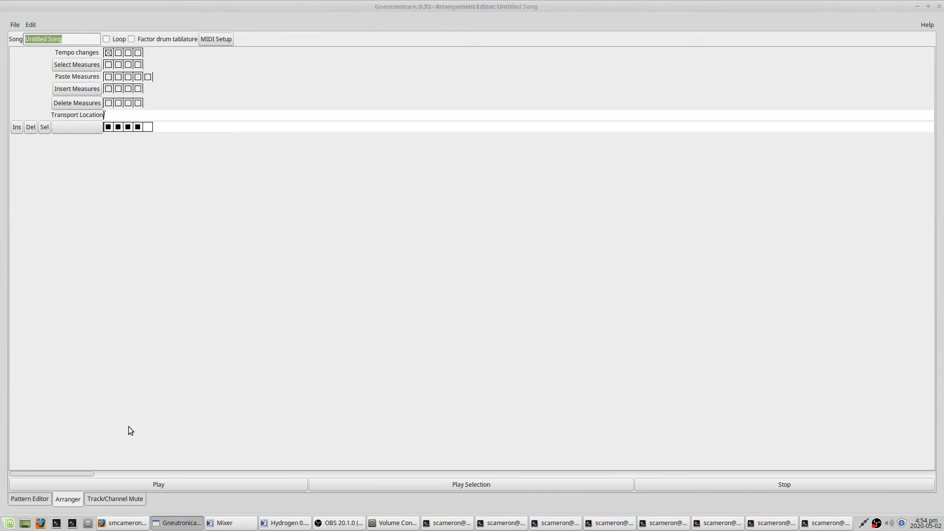
- Copy Pattern 0 and paste it into a new Pattern 1
left_click(40, 500)
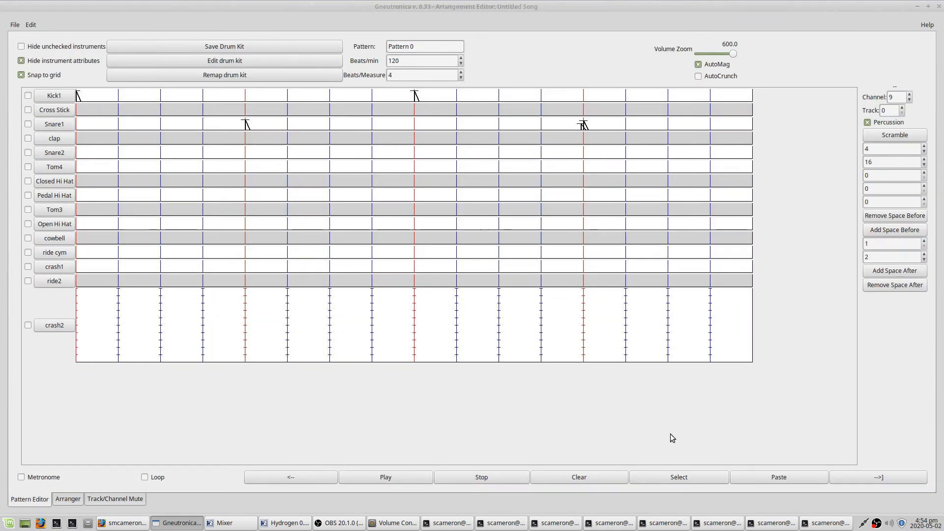
left_click(699, 477)
left_click(898, 480)
left_click(792, 480)
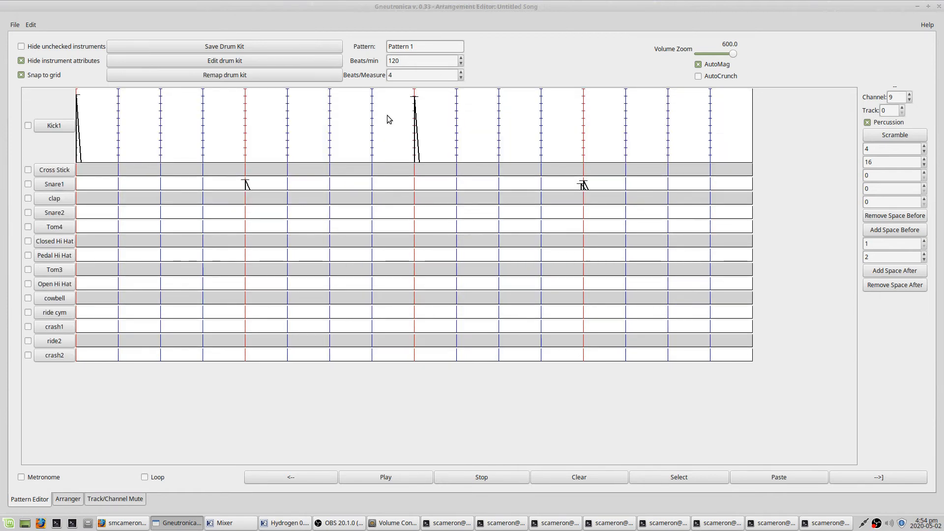
- Add an extra kick note a sixteenth before beat 3 in Pattern 1 and adjust the beat-2 snare
left_click(372, 117)
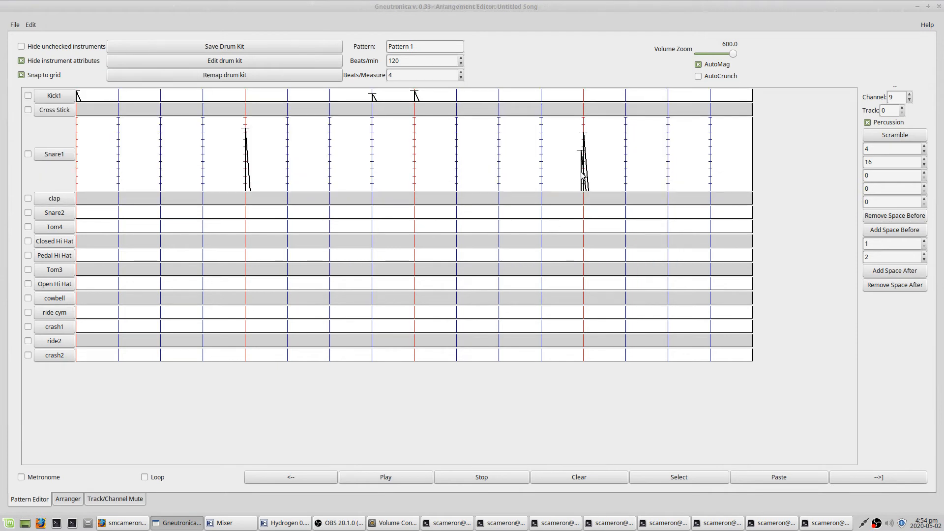
left_click(241, 146)
left_click(246, 130)
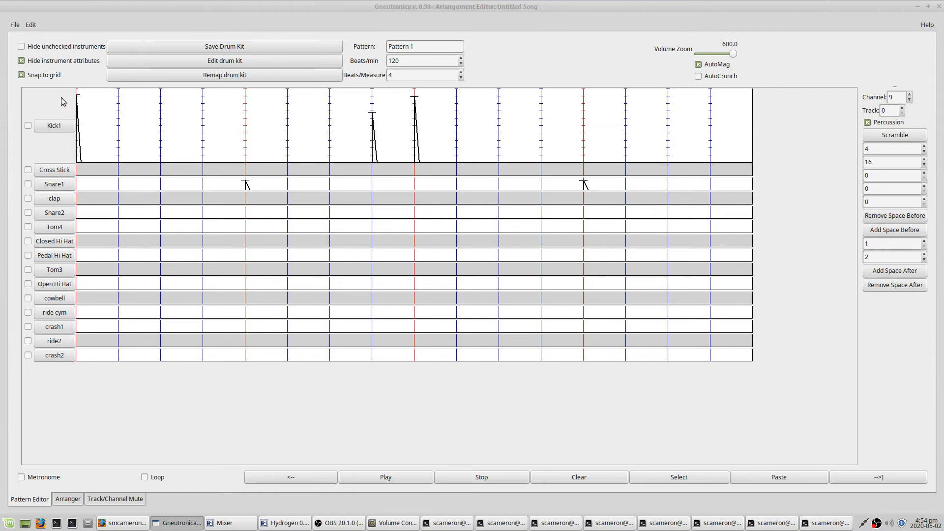
- Turn off snap to grid and add an unsnapped snare note just before beat 2 in Pattern 1
left_click(49, 77)
left_click(239, 165)
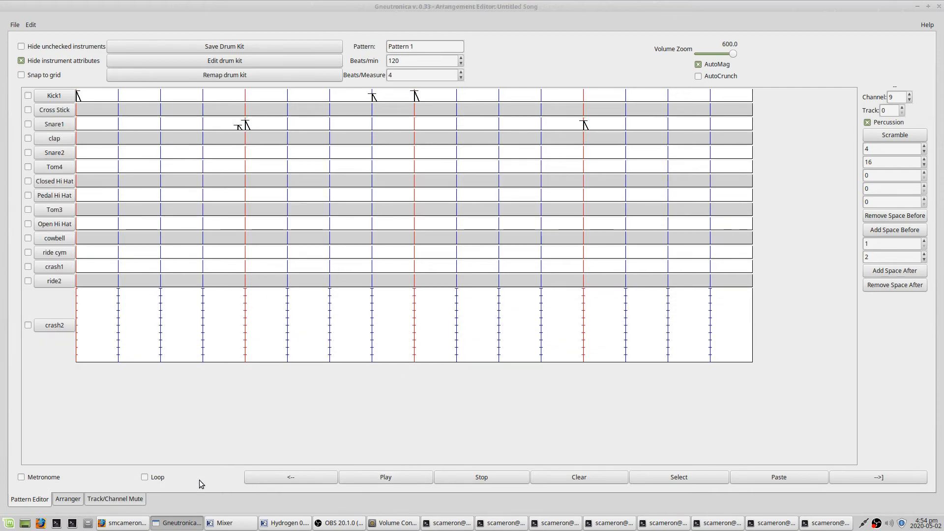
- In the arrangement, put Pattern 1 in measure 2 in place of Pattern 0 and clear Pattern 0 from measure 4
left_click(68, 500)
left_click(118, 126)
left_click(118, 141)
left_click(138, 127)
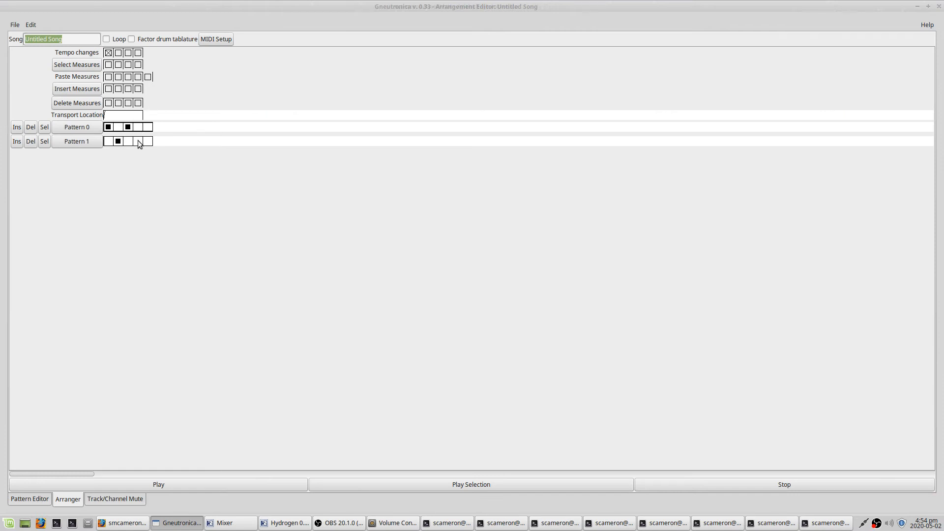
- Play the song, then select the first four measures and paste them into measures 5 to 8
left_click(216, 484)
left_click(108, 65)
left_click(139, 64)
left_click(148, 78)
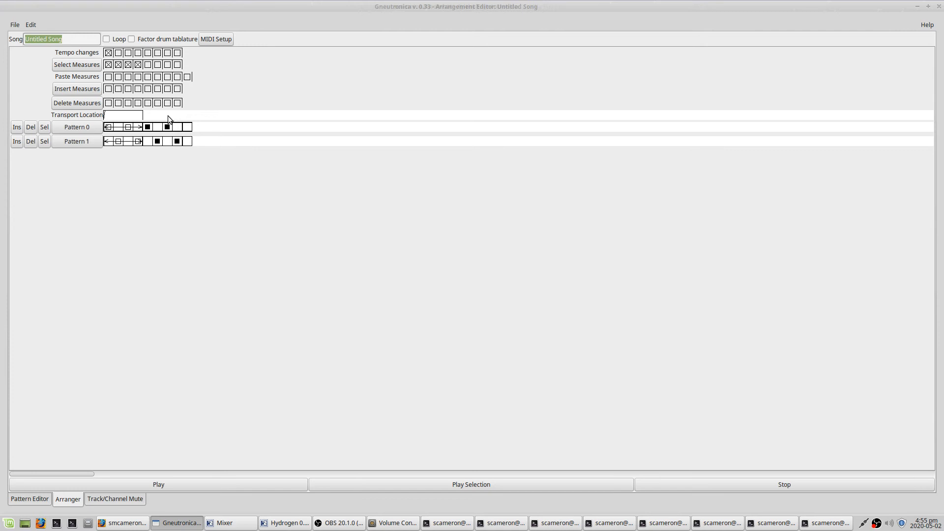
- Clear the arrangement by deleting Pattern 1 and all the measures of the song
left_click(26, 500)
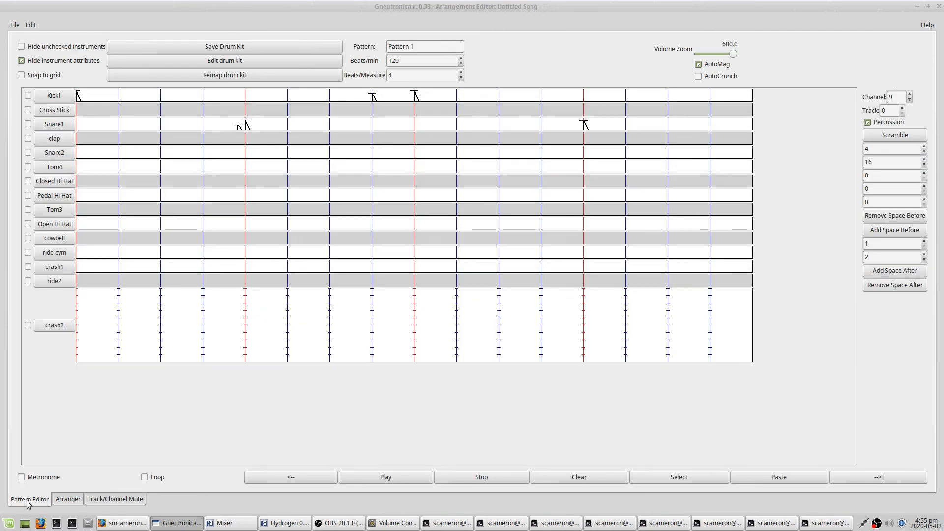
left_click(72, 500)
left_click(31, 130)
left_click(30, 129)
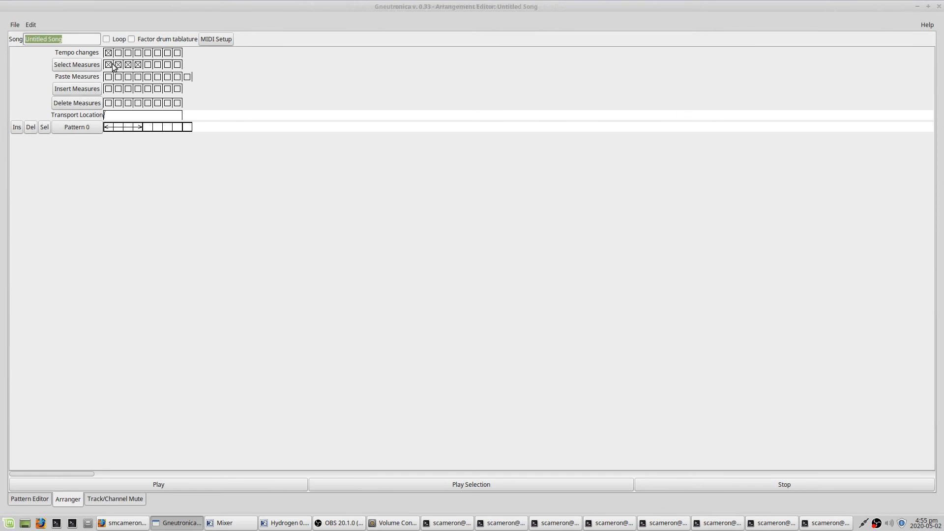
left_click_drag(109, 66, 168, 67)
left_click(97, 104)
left_click(108, 102)
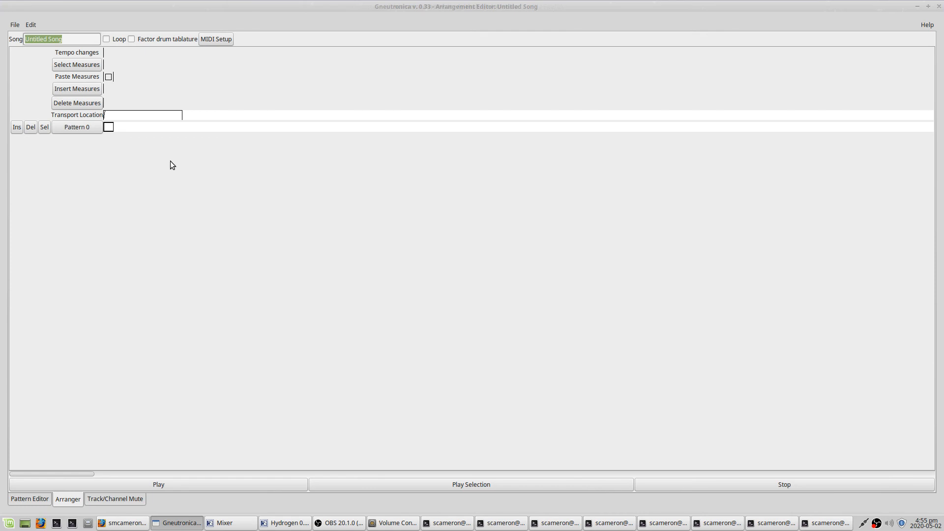
- Switch to The Trooper drum tab page in the browser and copy the whole tablature through the Outro
key("alt+Tab")
key("alt+Tab")
key("alt+Tab")
key("alt+Tab")
key("alt+Tab")
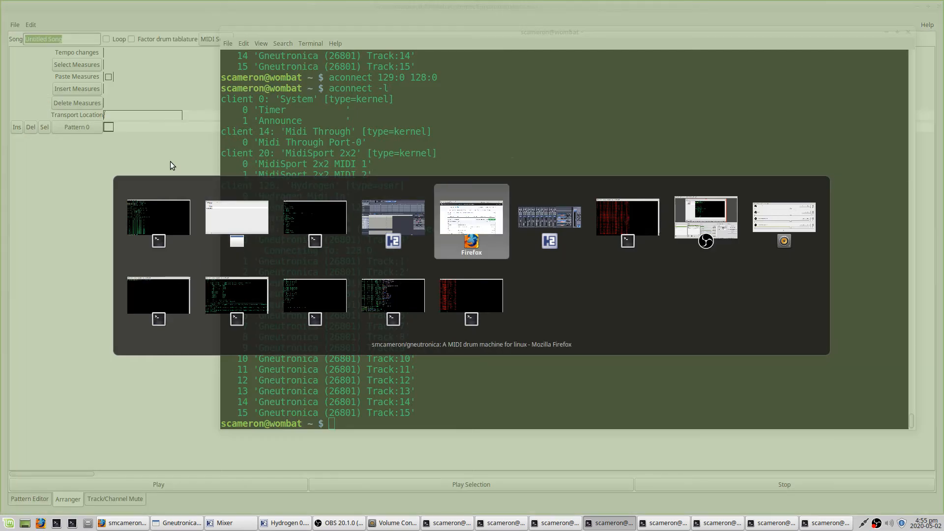
left_click(182, 22)
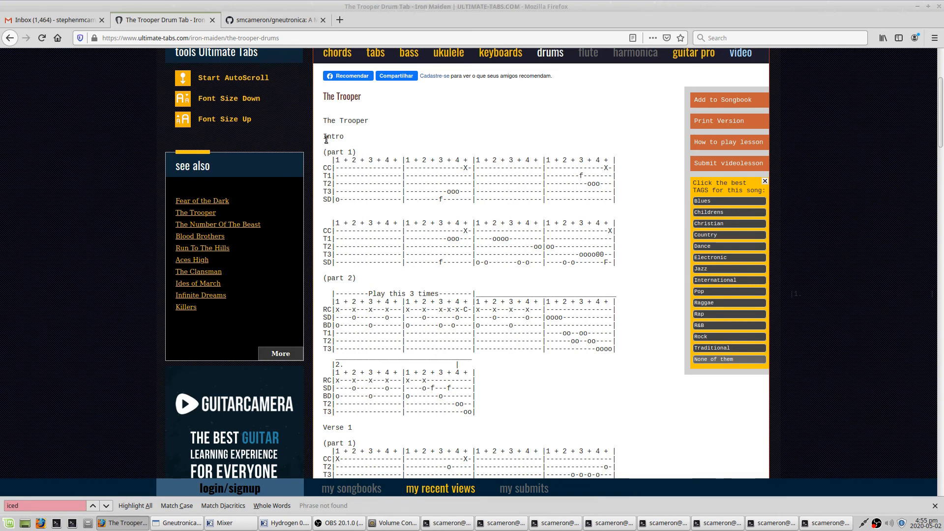
scroll(365, 233, "down", 10)
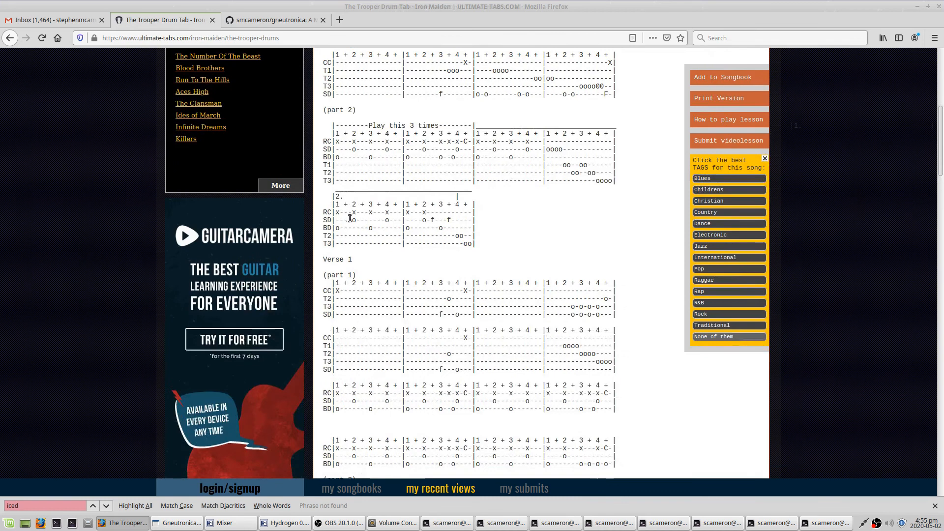
scroll(366, 234, "down", 15)
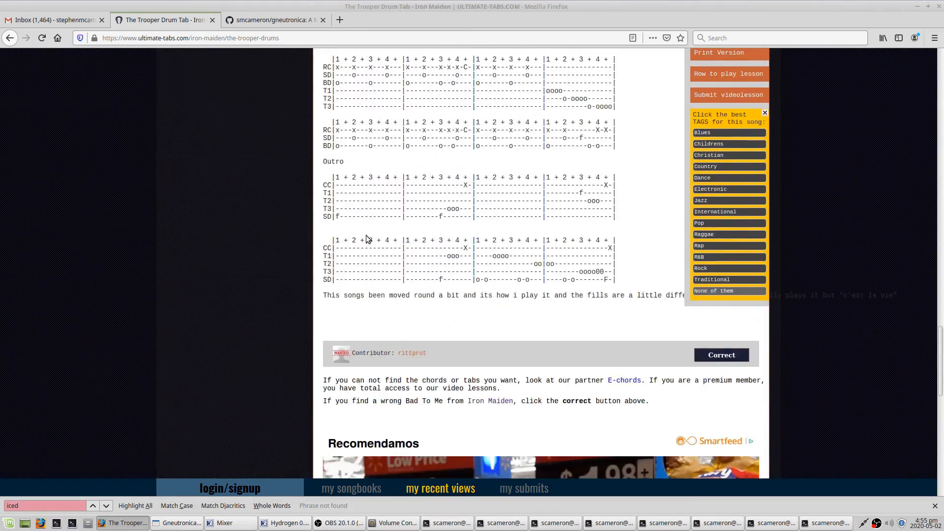
scroll(366, 239, "up", 9)
scroll(633, 345, "down", 3)
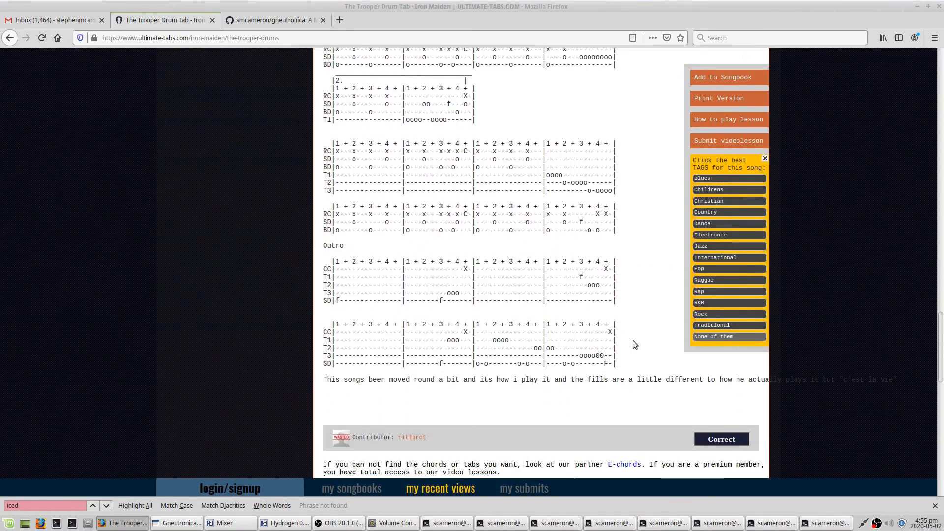
left_click(621, 365, "shift")
right_click(532, 274)
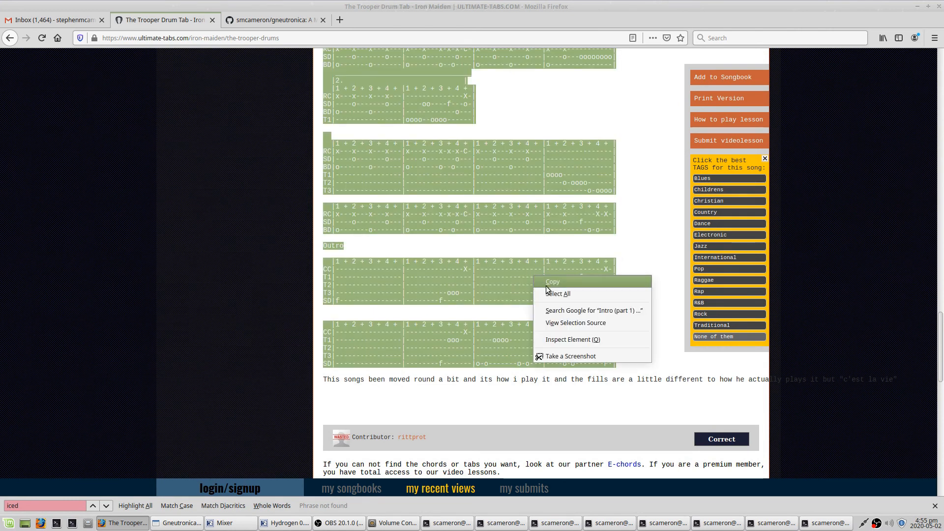
left_click(547, 285)
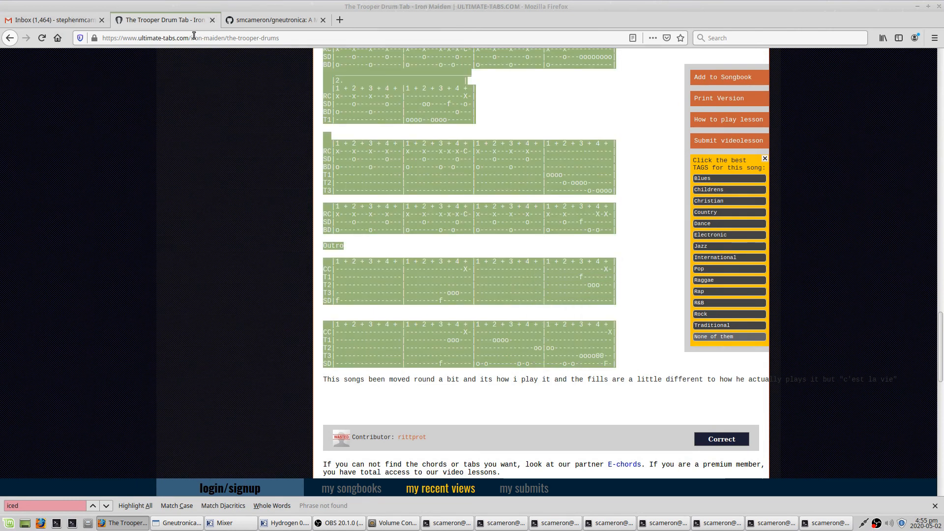
- Return to Gneutronica and paste the copied text as ASCII drum tablature into the song
key("alt+Tab")
key("alt+Tab")
key("alt+Tab")
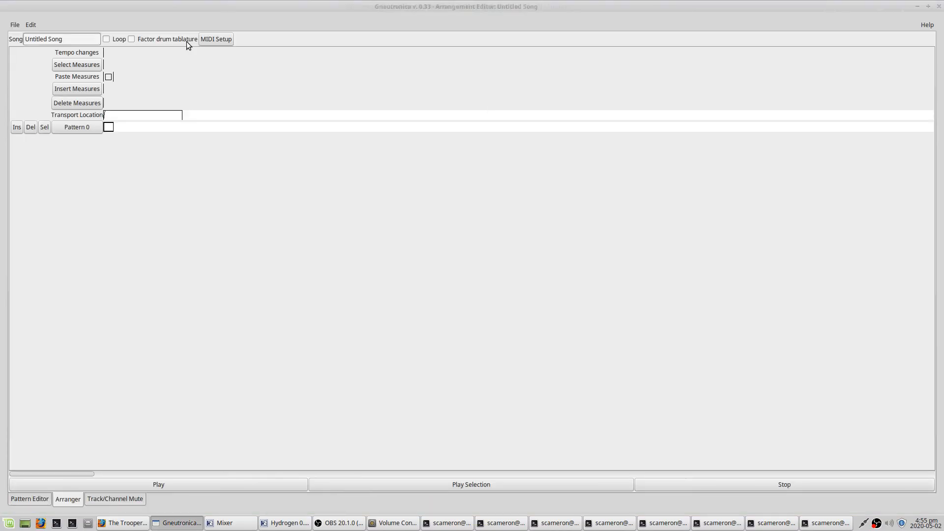
left_click(31, 26)
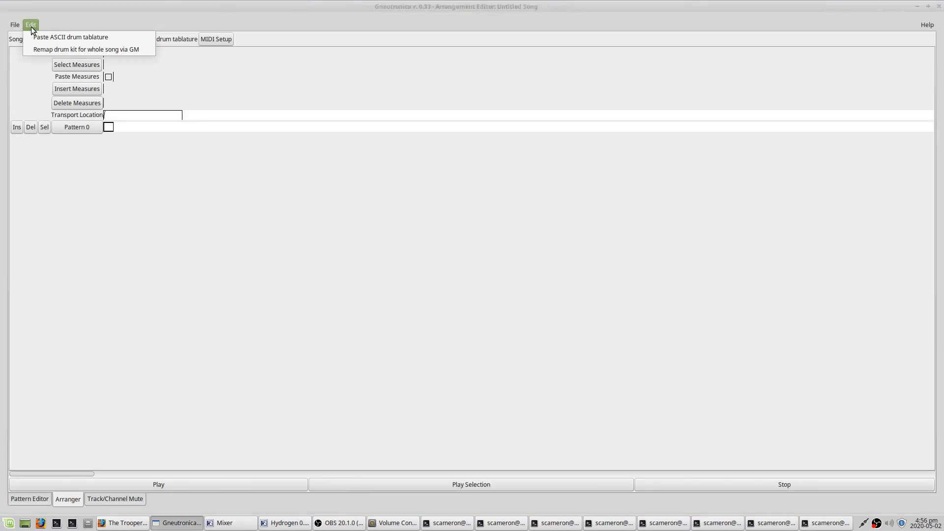
left_click(38, 39)
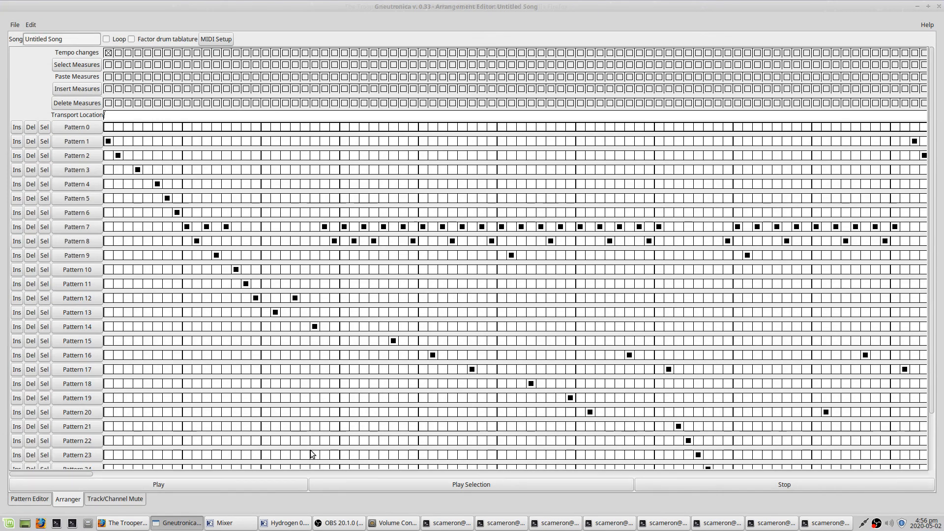
- Step through the imported patterns one by one in the pattern editor, up to Pattern 17
scroll(427, 350, "down", 3)
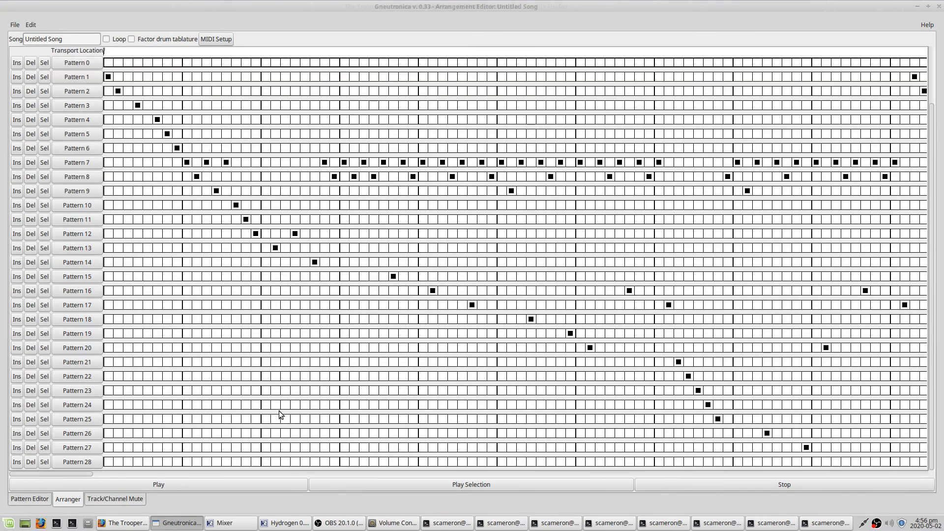
left_click(18, 500)
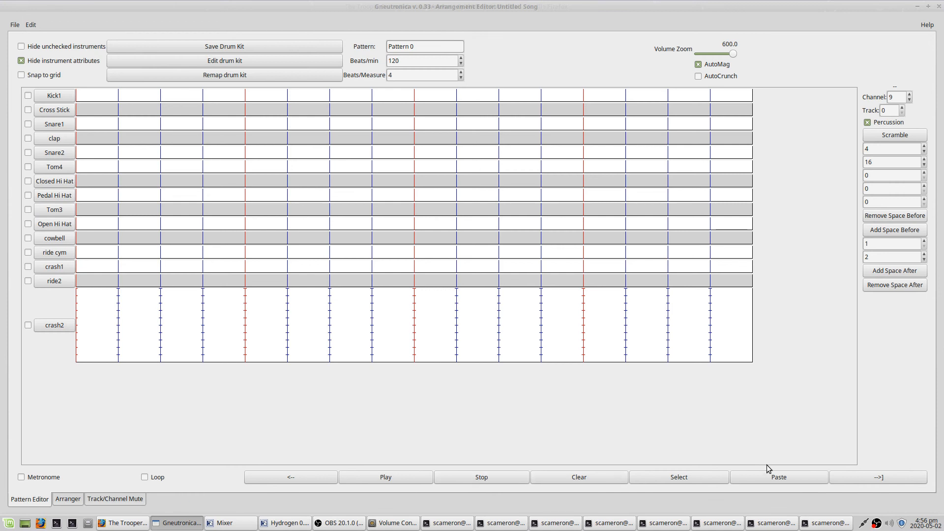
left_click(872, 480)
left_click(872, 480)
left_click(872, 480)
left_click(871, 481)
left_click(871, 481)
left_click(872, 480)
left_click(872, 480)
left_click(872, 480)
left_click(872, 480)
left_click(875, 480)
left_click(874, 480)
left_click(875, 480)
left_click(875, 480)
left_click(874, 480)
left_click(874, 481)
left_click(873, 480)
left_click(874, 480)
left_click(873, 480)
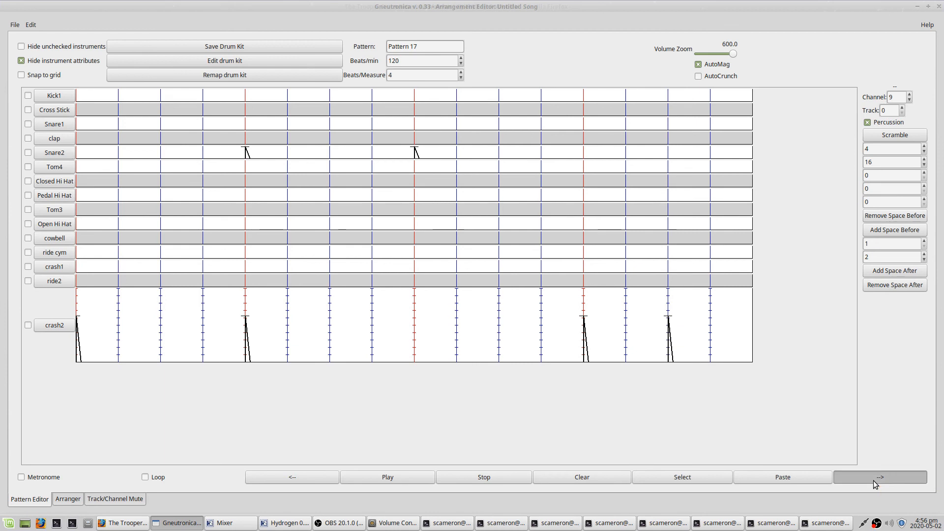
- Go back to the arrangement and stop the song's playback
left_click(65, 503)
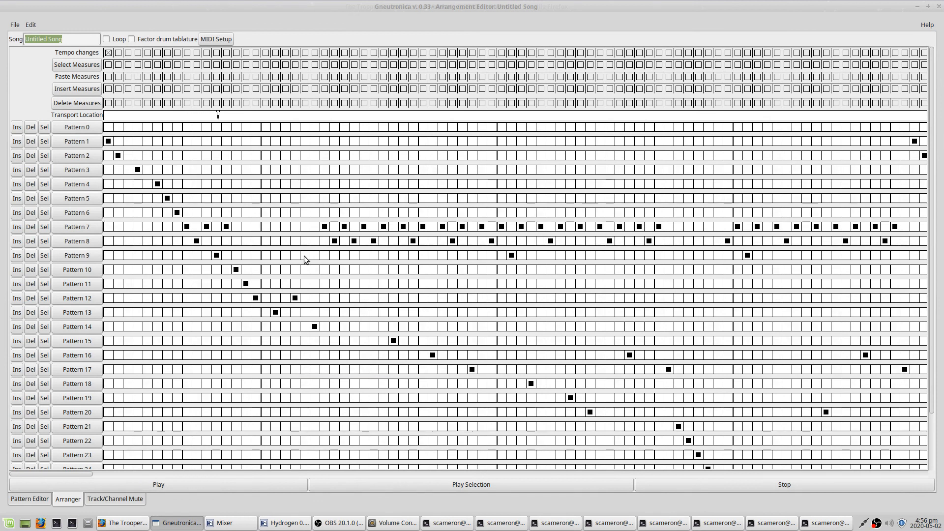
left_click(812, 484)
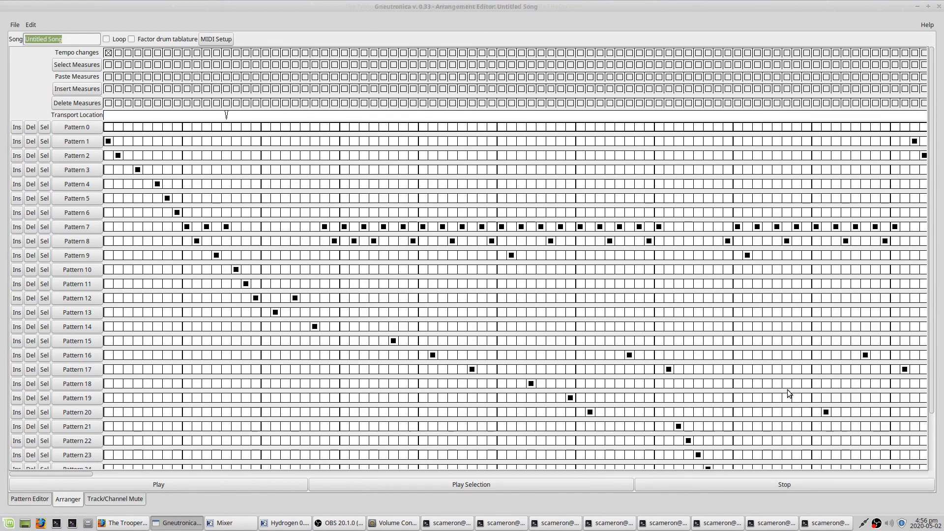